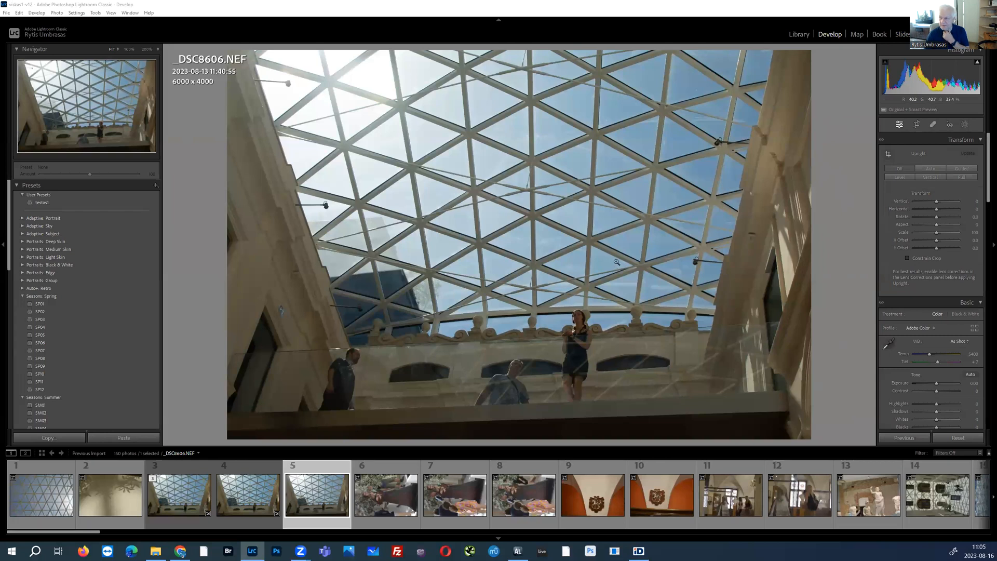
Step: Apply automatic tone settings to _DSC8606.NEF, open the photo in Adobe Photoshop for editing, and dismiss the update notice
{"action": "left_click", "coordinate": [971, 375]}
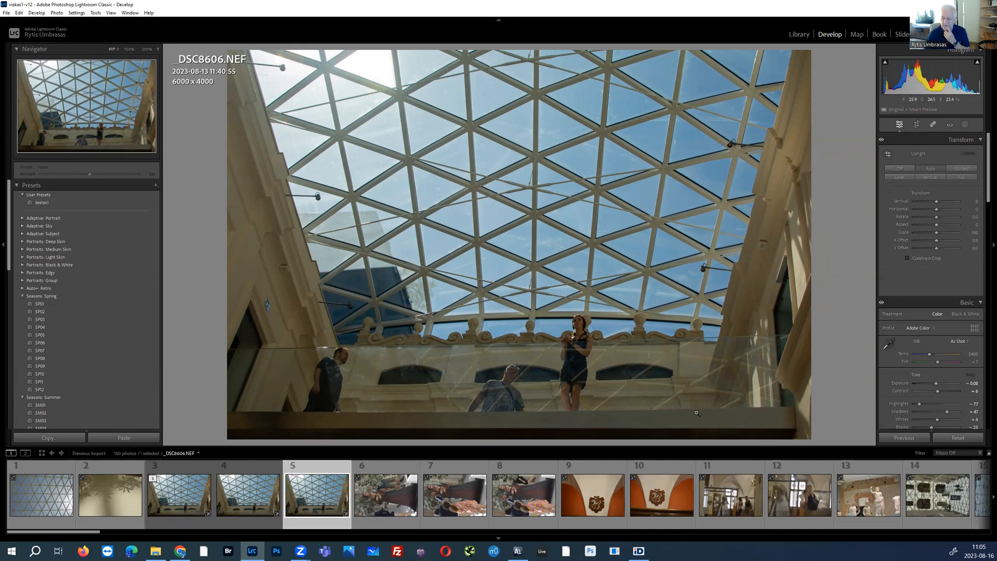
{"action": "right_click", "coordinate": [598, 299]}
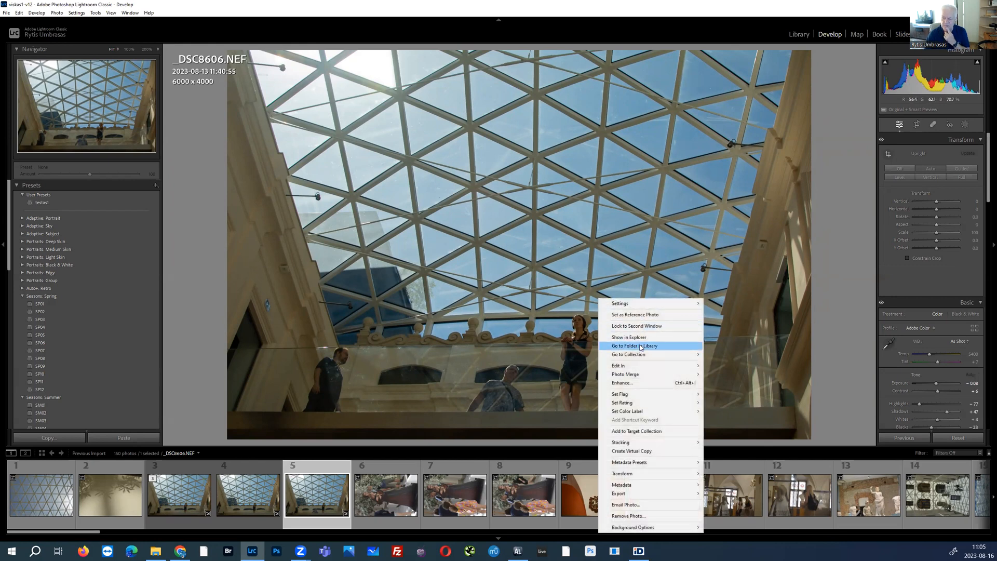
{"action": "mouse_move", "coordinate": [640, 367]}
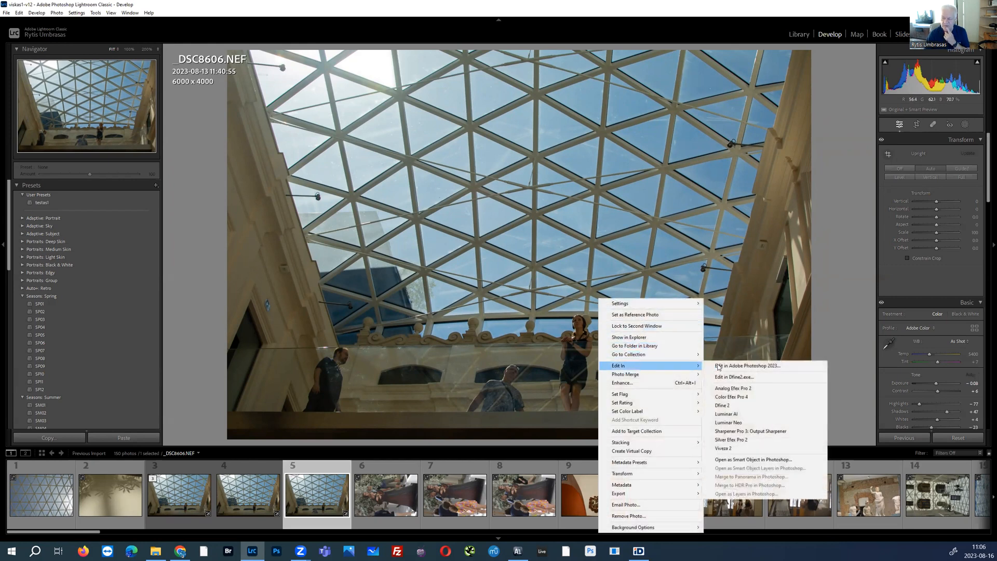
{"action": "left_click", "coordinate": [751, 367]}
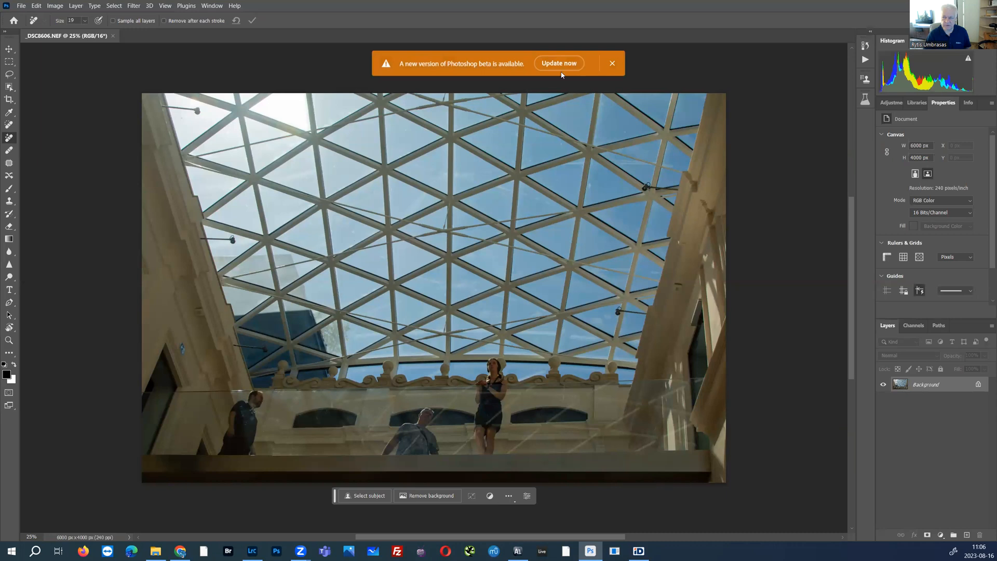
{"action": "left_click", "coordinate": [613, 63]}
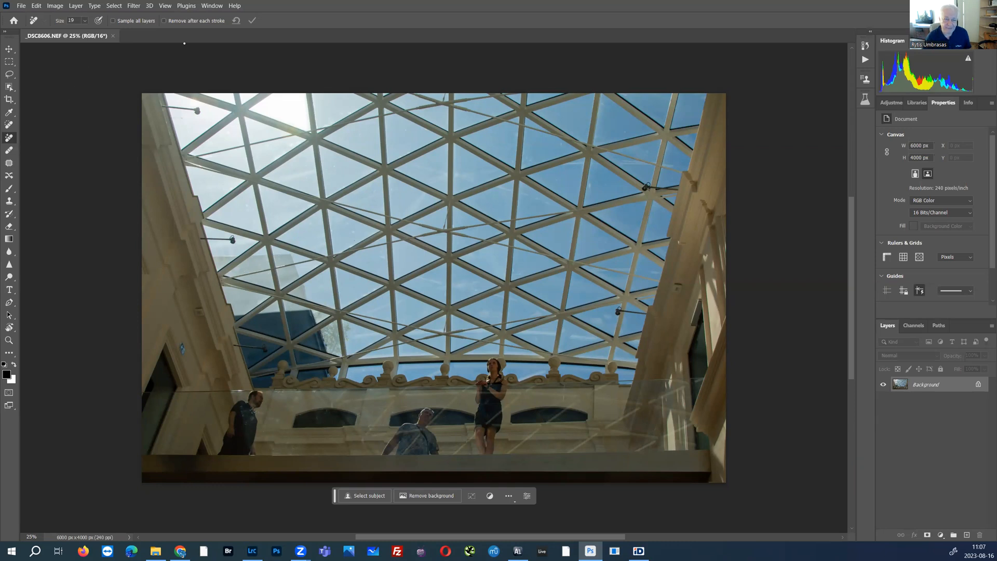
{"action": "left_click", "coordinate": [113, 21]}
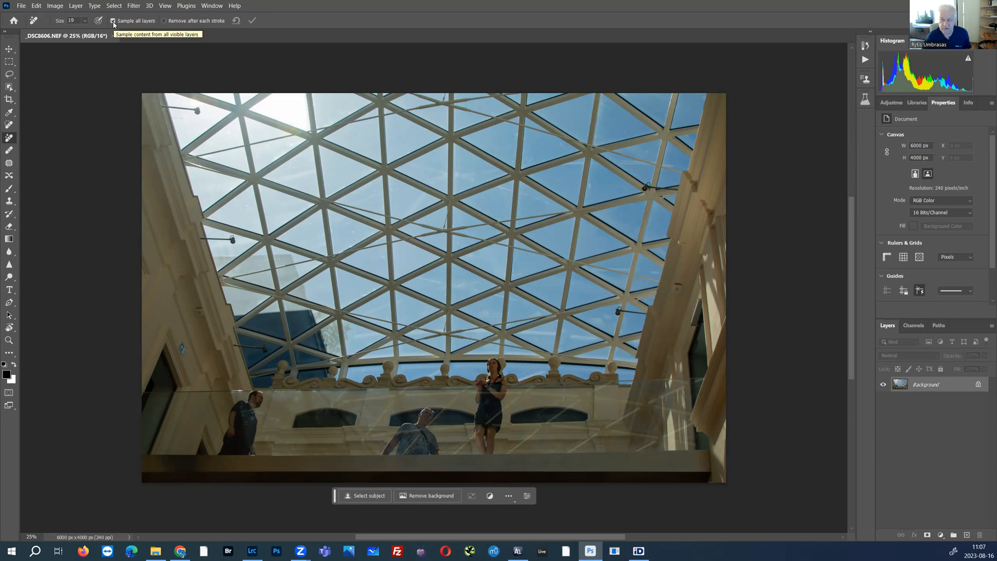
{"action": "left_click", "coordinate": [113, 22]}
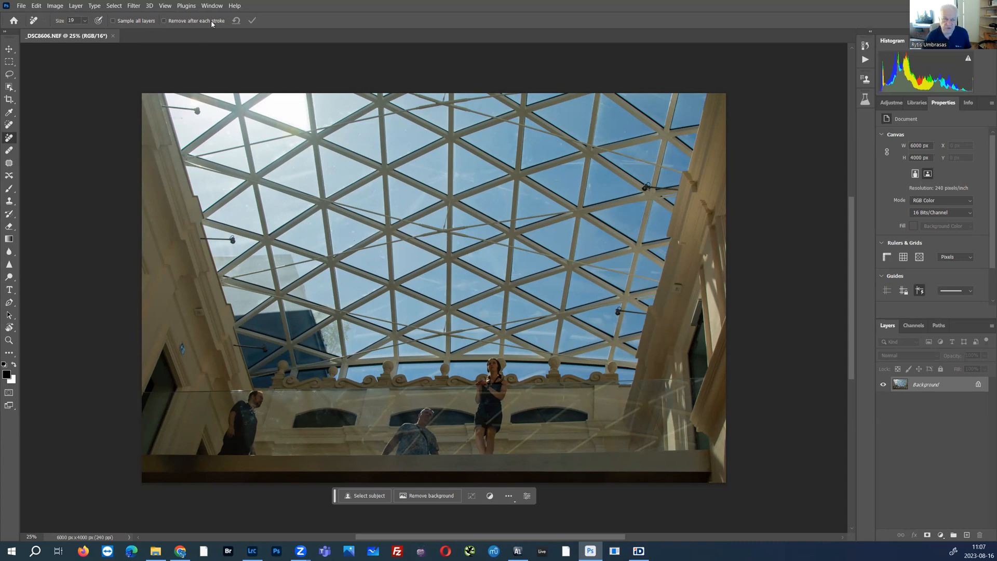
{"action": "left_click", "coordinate": [163, 21]}
Step: Paint over the three lamps along the photo's left side and the small wall sign with the Remove tool, enlarging the brush to 70
{"action": "mouse_move", "coordinate": [164, 107]}
{"action": "left_mouse_down"}
{"action": "mouse_move", "coordinate": [201, 112]}
{"action": "mouse_move", "coordinate": [163, 109]}
{"action": "left_mouse_up"}
{"action": "key", "text": "bracketright"}
{"action": "key", "text": "bracketright"}
{"action": "key", "text": "bracketright"}
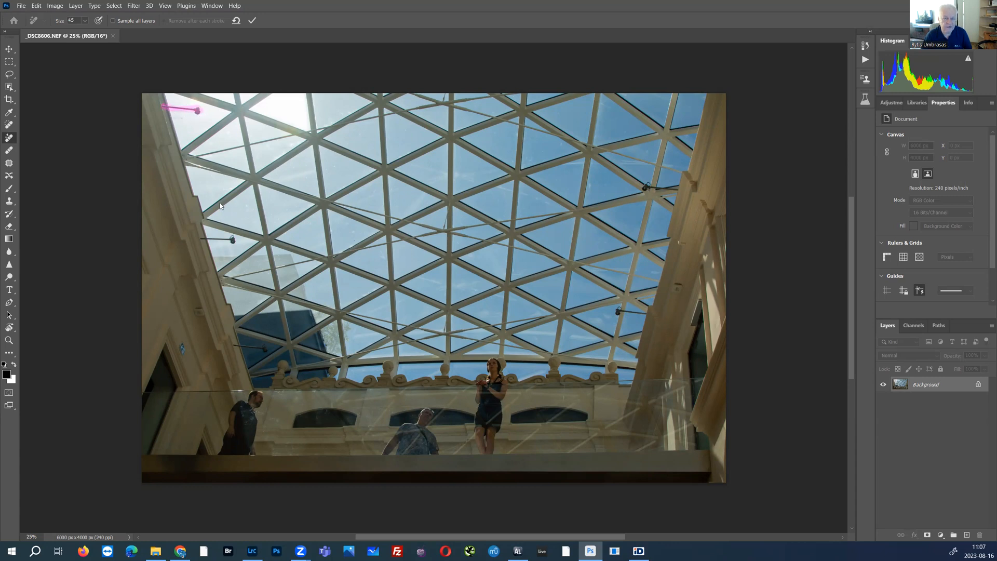
{"action": "left_click_drag", "start_coordinate": [232, 240], "coordinate": [202, 240]}
{"action": "left_click", "coordinate": [265, 348]}
{"action": "left_click_drag", "start_coordinate": [236, 347], "coordinate": [234, 348]}
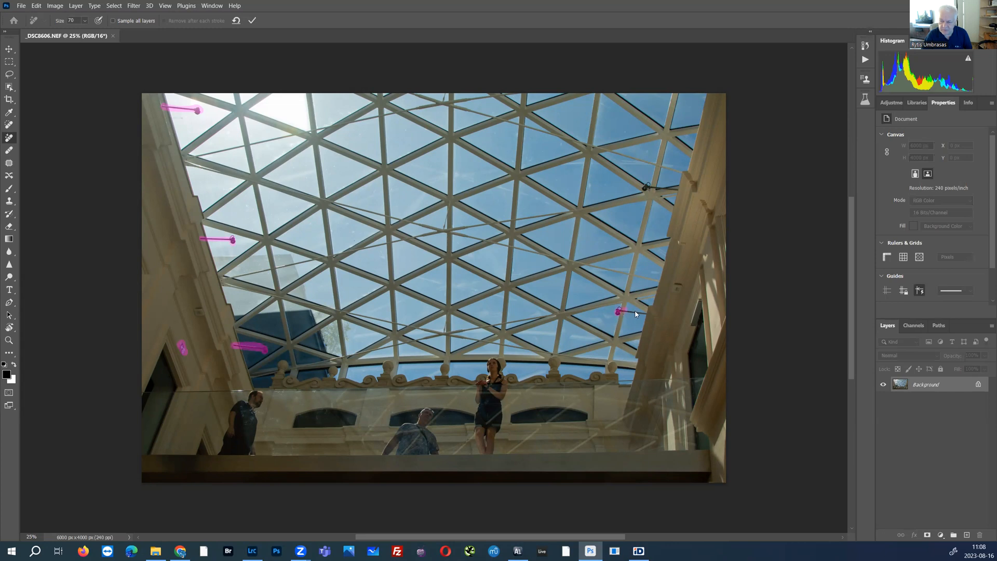
Step: Mark the two lamps and the small wall fixture on the photo's right side for removal, enlarging the brush to 100
{"action": "left_click_drag", "start_coordinate": [644, 315], "coordinate": [616, 315]}
{"action": "mouse_move", "coordinate": [680, 281]}
{"action": "left_mouse_down"}
{"action": "mouse_move", "coordinate": [677, 295]}
{"action": "mouse_move", "coordinate": [678, 284]}
{"action": "left_mouse_up"}
{"action": "key", "text": "bracketright"}
{"action": "key", "text": "bracketright"}
{"action": "key", "text": "bracketright"}
{"action": "mouse_move", "coordinate": [645, 187]}
{"action": "left_mouse_down"}
{"action": "mouse_move", "coordinate": [677, 190]}
{"action": "mouse_move", "coordinate": [647, 188]}
{"action": "left_mouse_up"}
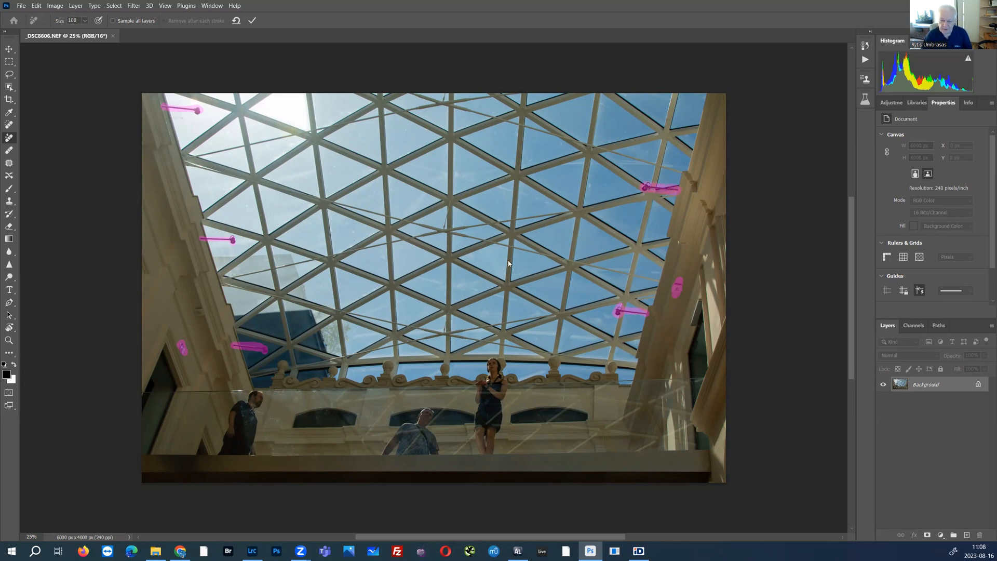
Step: Paint over the man in the middle of the balcony with a brush of size 250 and remove all marked objects
{"action": "key", "text": "bracketright"}
{"action": "mouse_move", "coordinate": [429, 410]}
{"action": "left_mouse_down"}
{"action": "mouse_move", "coordinate": [423, 442]}
{"action": "mouse_move", "coordinate": [411, 439]}
{"action": "left_mouse_up"}
{"action": "key", "text": "bracketleft"}
{"action": "left_click_drag", "start_coordinate": [427, 418], "coordinate": [424, 430]}
{"action": "left_click_drag", "start_coordinate": [420, 426], "coordinate": [416, 429]}
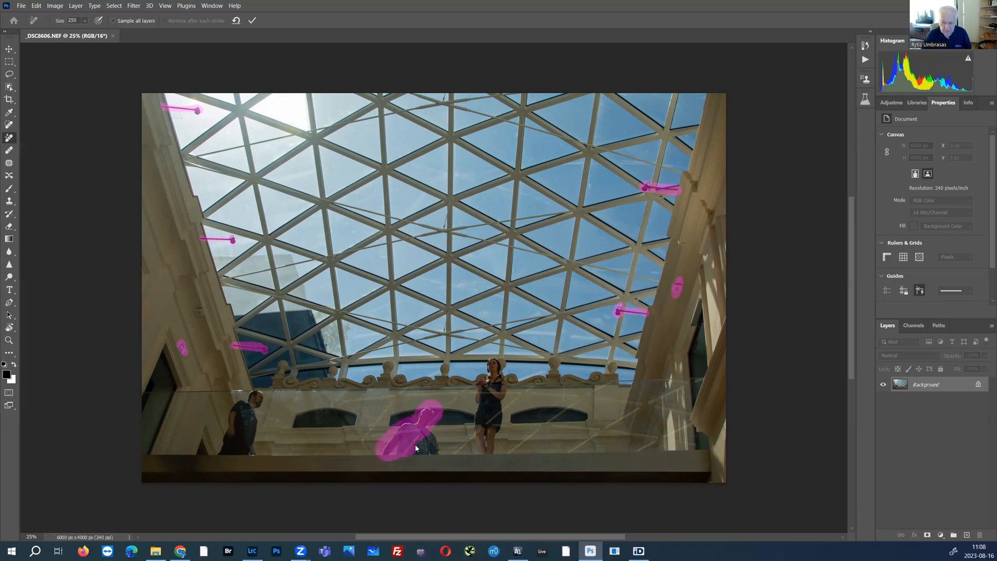
{"action": "left_click_drag", "start_coordinate": [433, 440], "coordinate": [427, 426]}
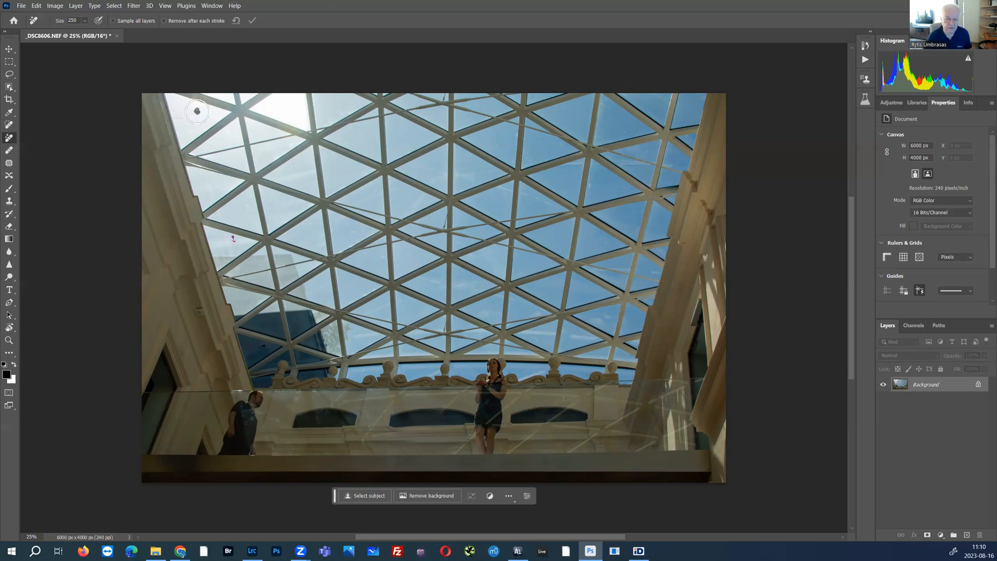
Step: Heal the leftover spots of the two upper-left lamps with the content-aware Spot Healing Brush at size 125
{"action": "left_click", "coordinate": [9, 125]}
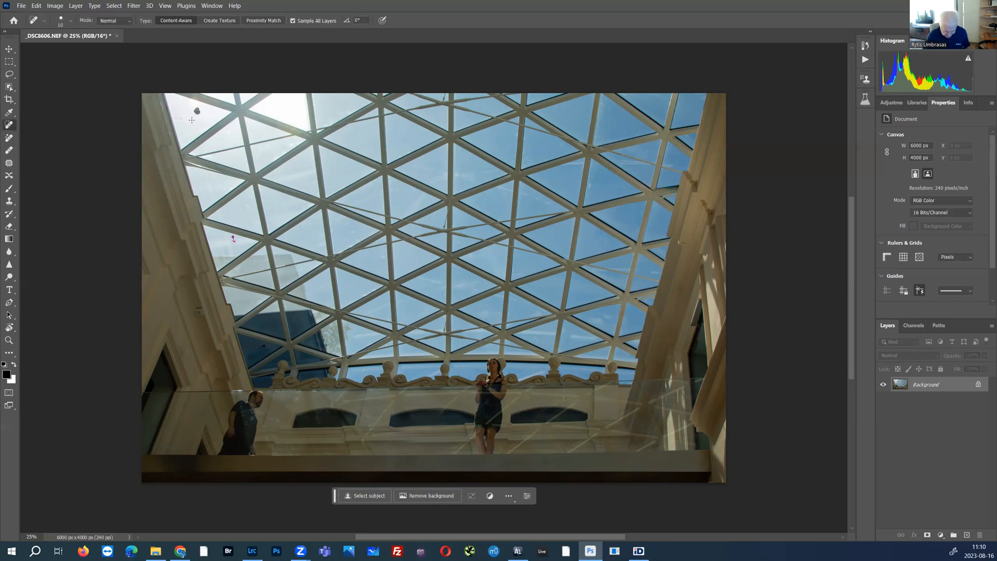
{"action": "key", "text": "bracketright"}
{"action": "key", "text": "bracketright"}
{"action": "key", "text": "bracketright"}
{"action": "key", "text": "bracketright"}
{"action": "key", "text": "bracketright"}
{"action": "key", "text": "bracketright"}
{"action": "key", "text": "bracketright"}
{"action": "key", "text": "bracketright"}
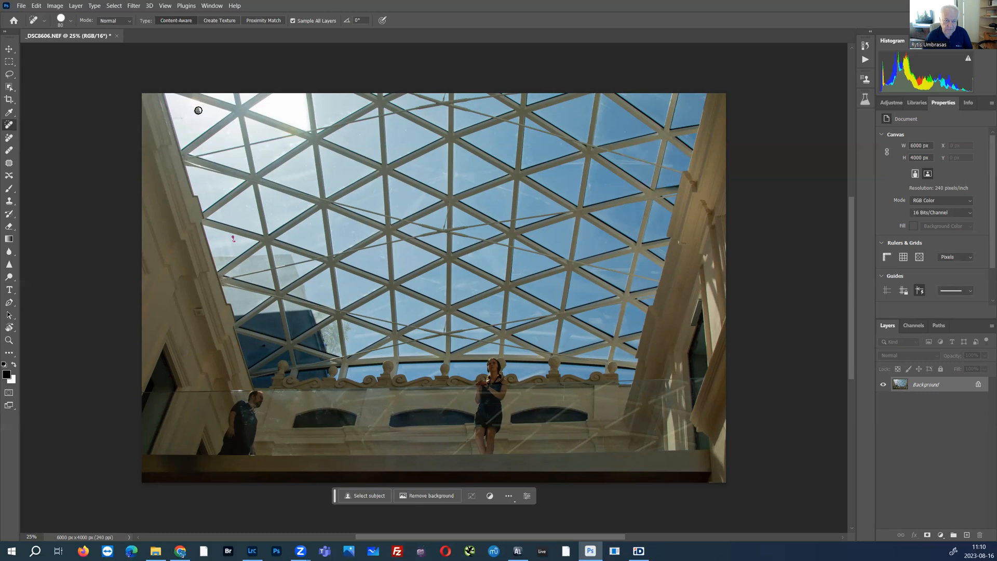
{"action": "key", "text": "bracketright"}
{"action": "key", "text": "bracketright"}
{"action": "left_click", "coordinate": [198, 111]}
{"action": "left_click", "coordinate": [231, 242]}
Step: Heal the lamp remnants in front of the dark building behind the lower-left glass roof
{"action": "left_click", "coordinate": [261, 346]}
{"action": "left_click_drag", "start_coordinate": [266, 352], "coordinate": [252, 355]}
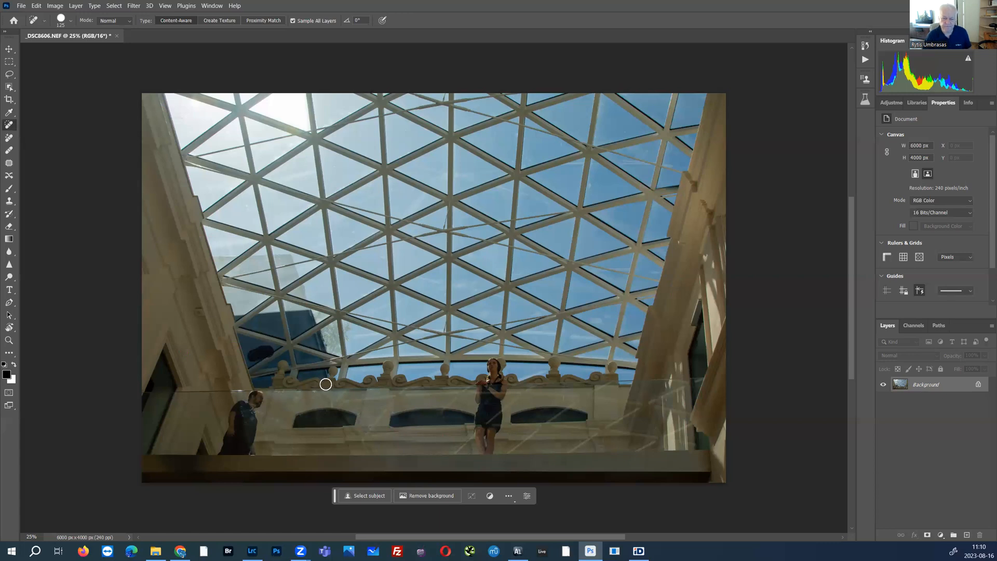
{"action": "left_click", "coordinate": [260, 350]}
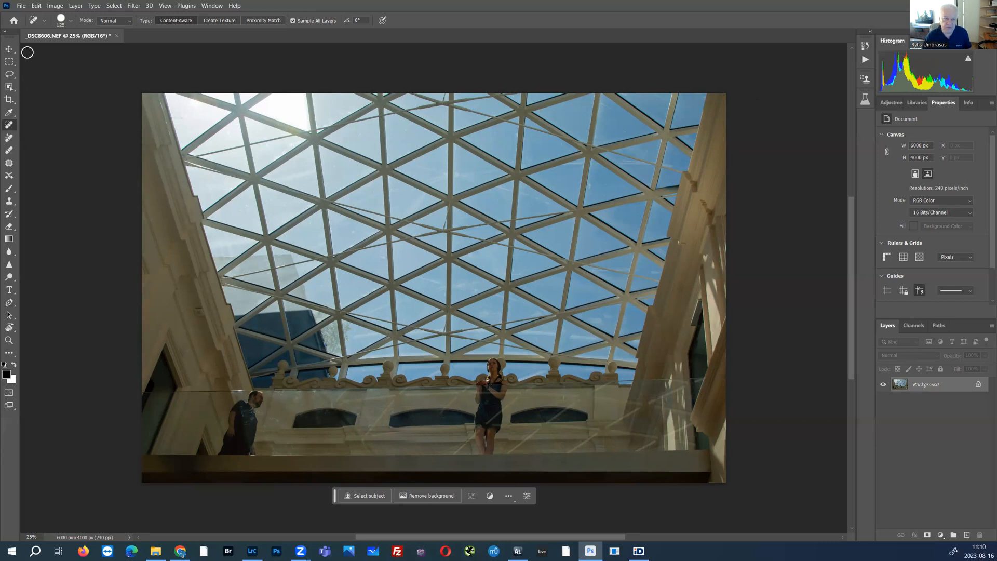
Step: Review the file formats offered for saving the photo under a new name, leaving it unsaved
{"action": "left_click", "coordinate": [19, 8]}
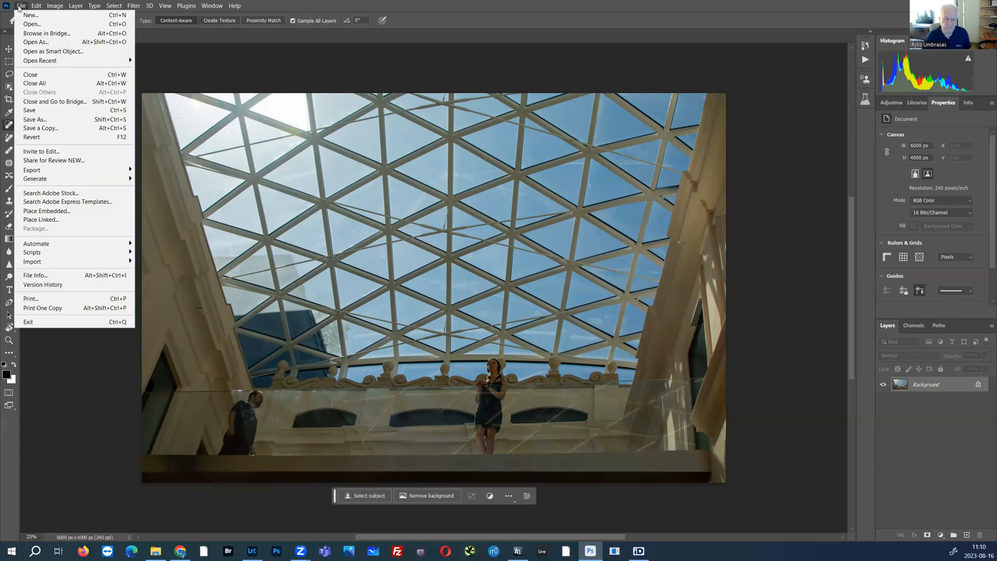
{"action": "mouse_move", "coordinate": [30, 171]}
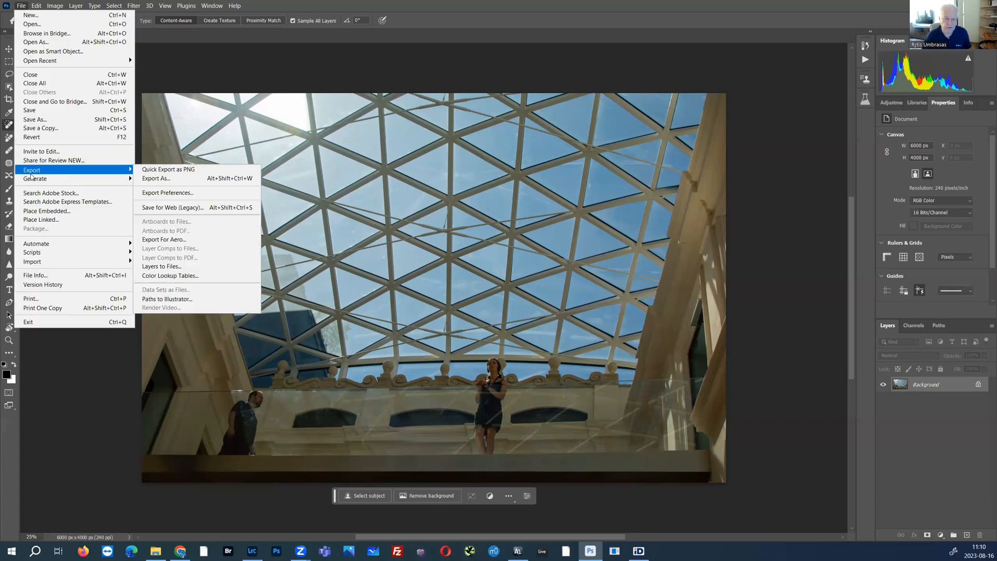
{"action": "left_click", "coordinate": [34, 120]}
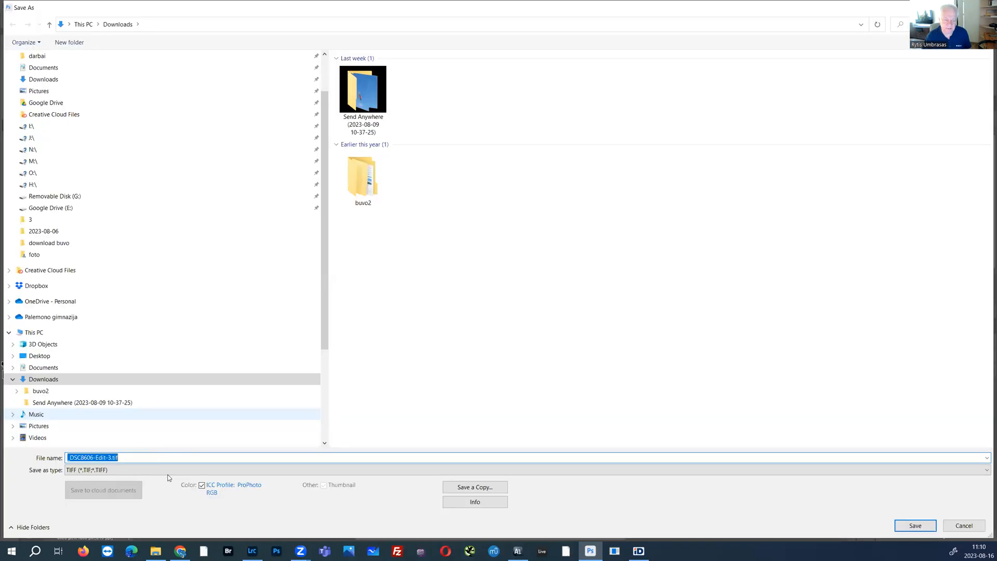
{"action": "left_click", "coordinate": [166, 470]}
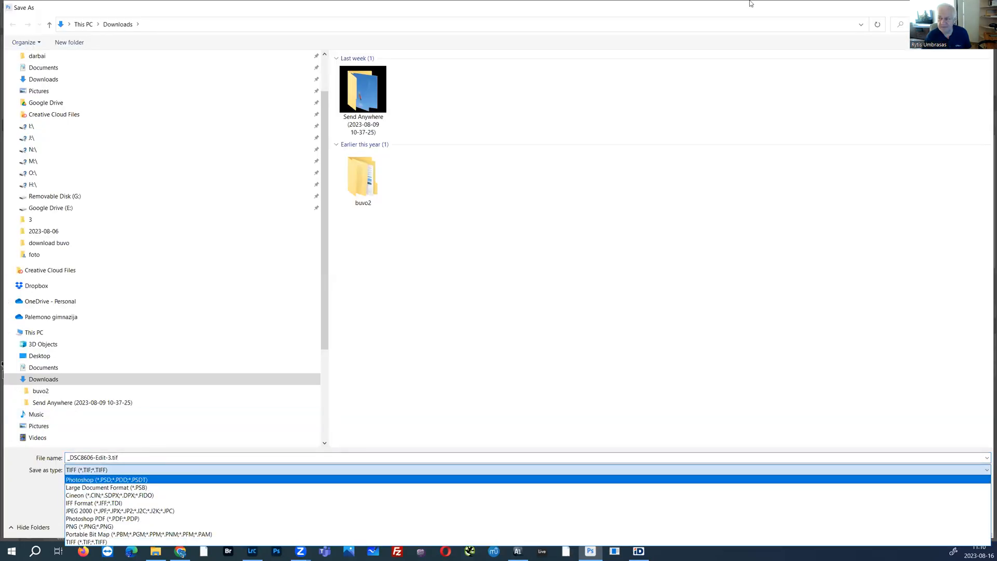
{"action": "left_click", "coordinate": [982, 7]}
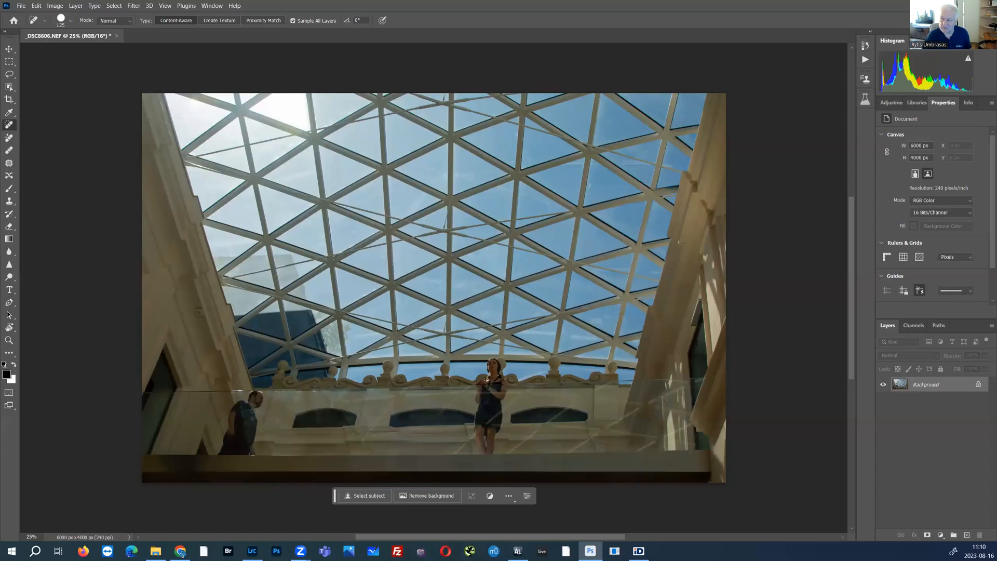
Step: Quit the editor and save the changes made to _DSC8606.NEF
{"action": "key", "text": "ctrl+w"}
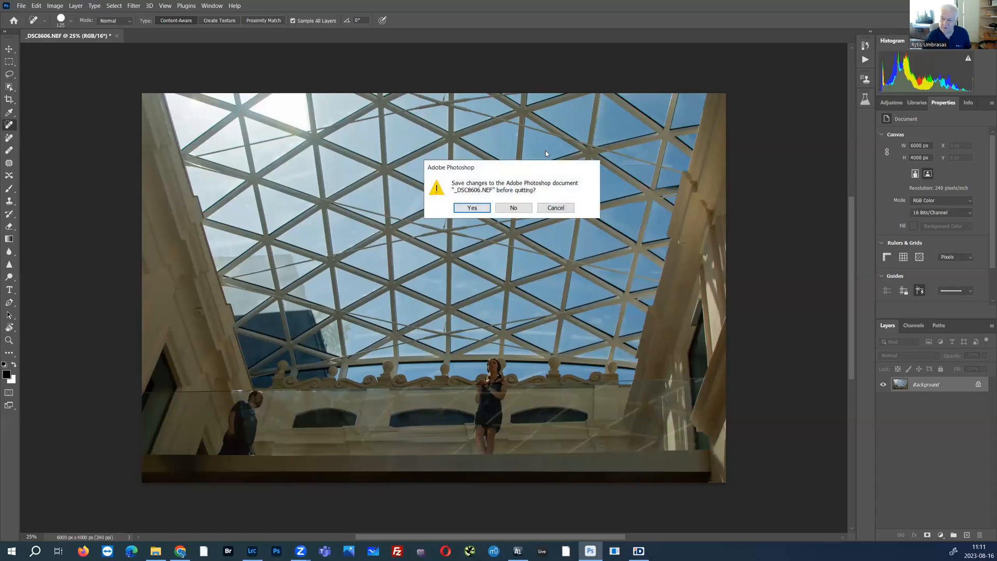
{"action": "left_click", "coordinate": [470, 208]}
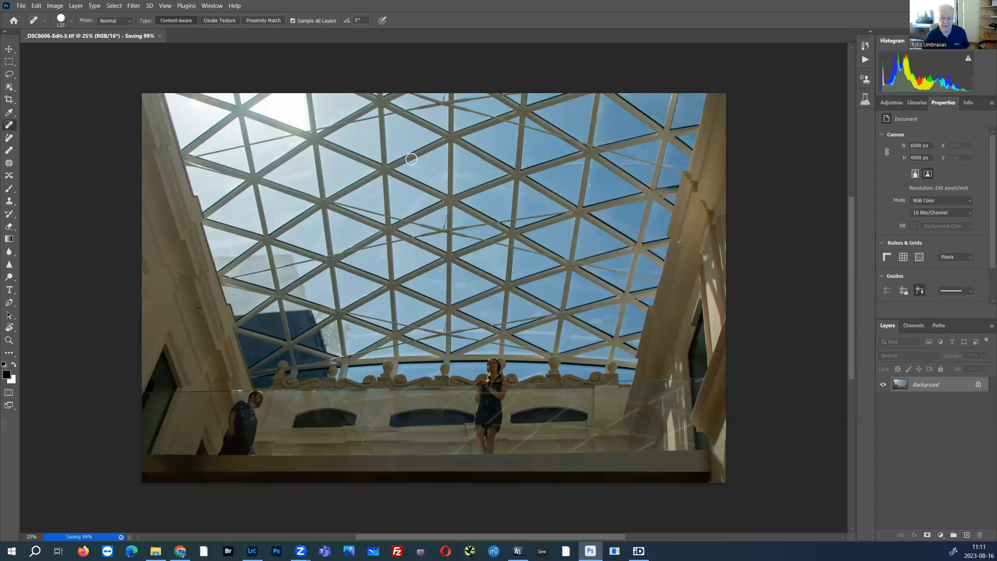